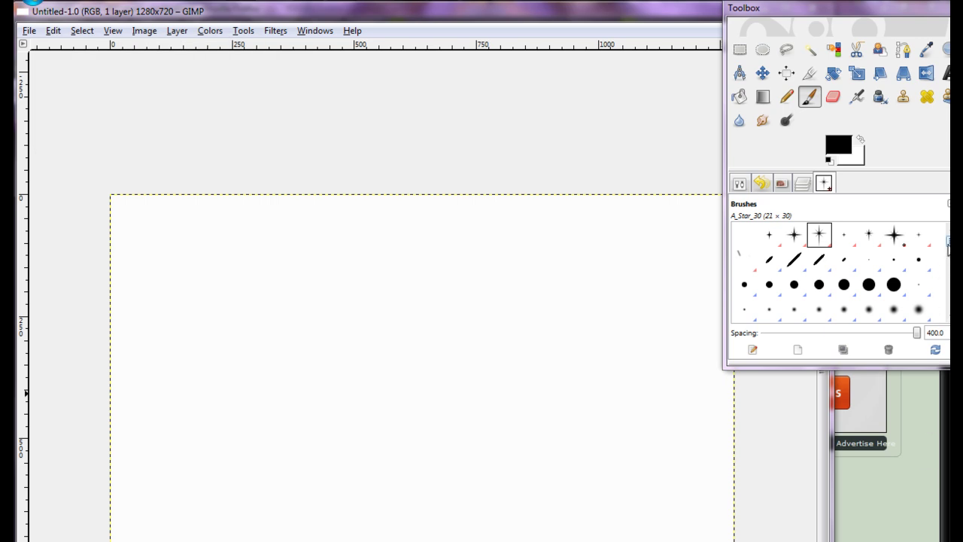
Shift the Toolbox window left and enlarge it so the full brush collection is listed
drag(859, 13, 832, 17)
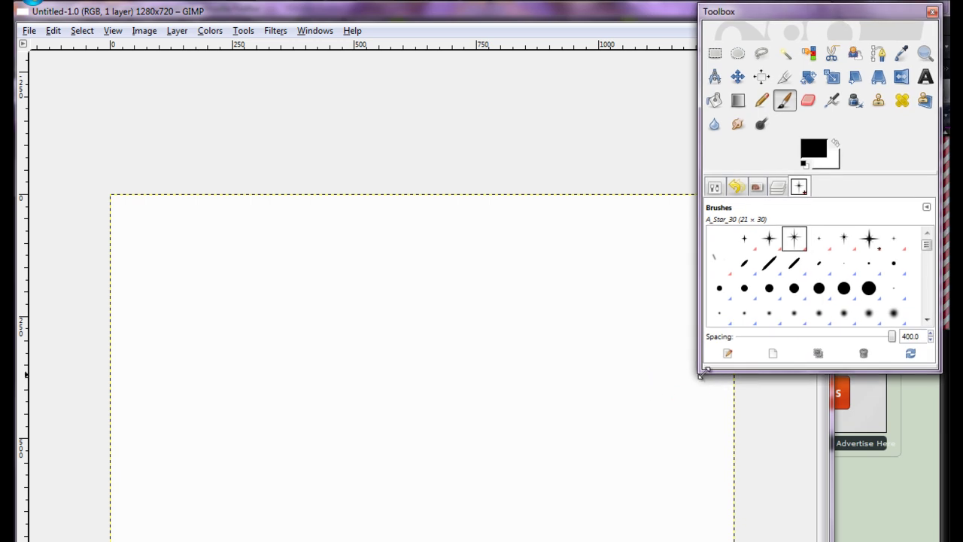
mouse_move(701, 374)
mouse_down()
mouse_move(490, 538)
mouse_move(506, 537)
mouse_up()
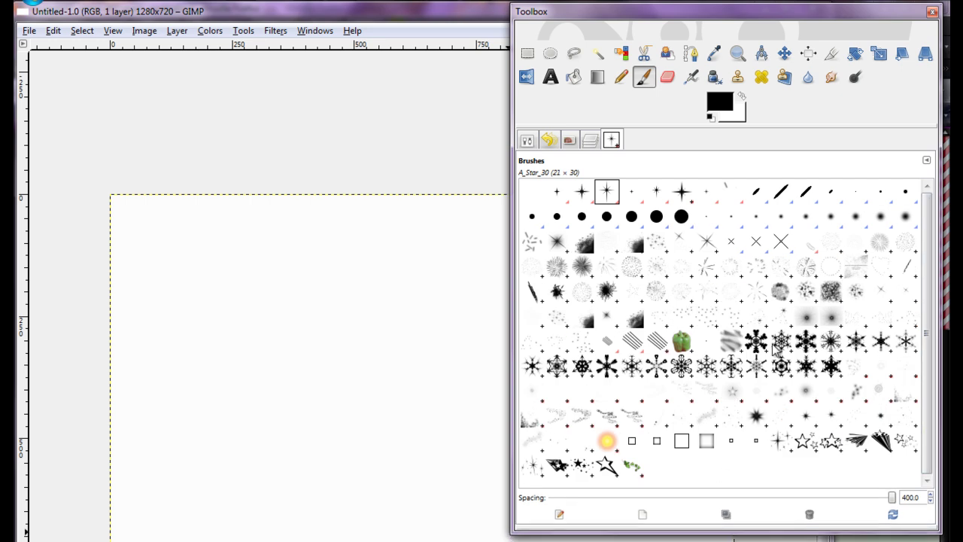
Stamp a DG2 sparkle, a Fireworks_15 burst and a large shooting star onto the canvas
click(560, 247)
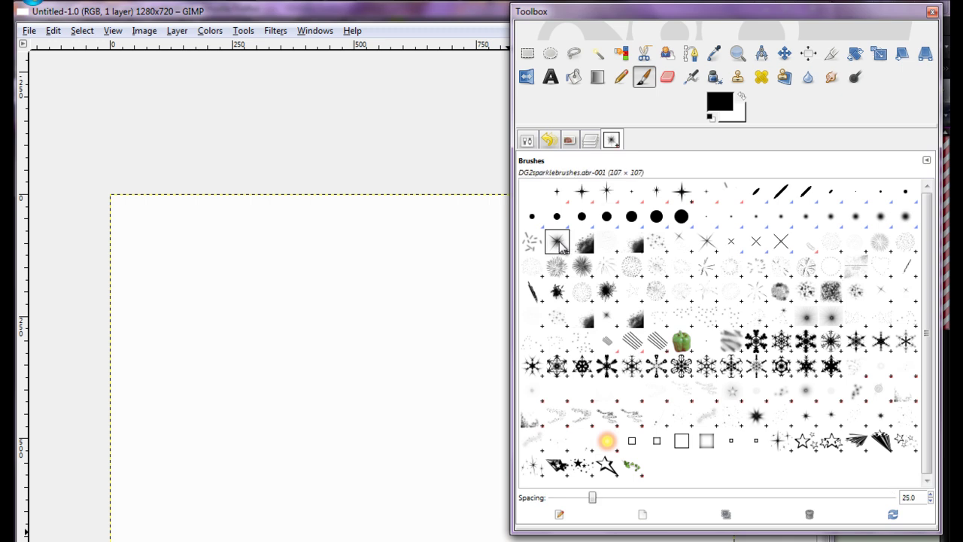
click(346, 296)
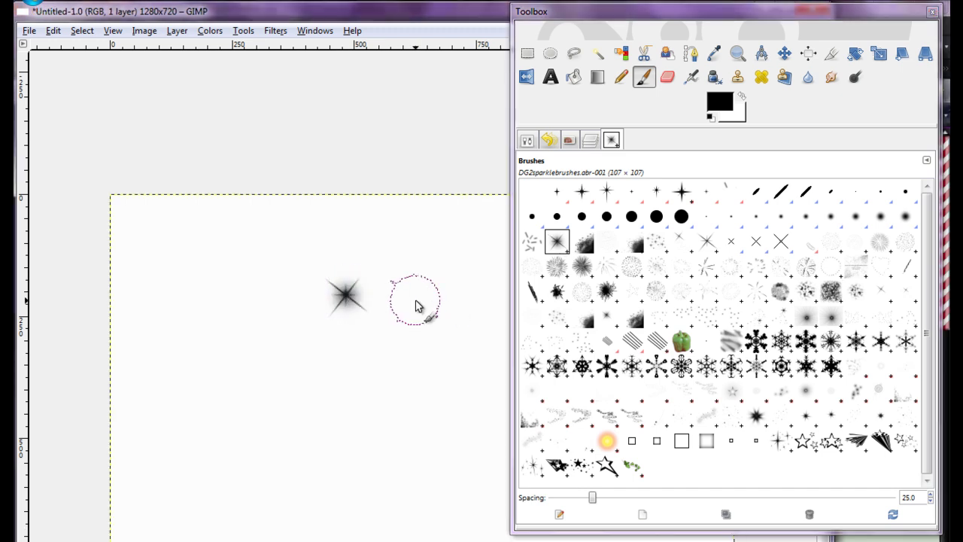
click(581, 268)
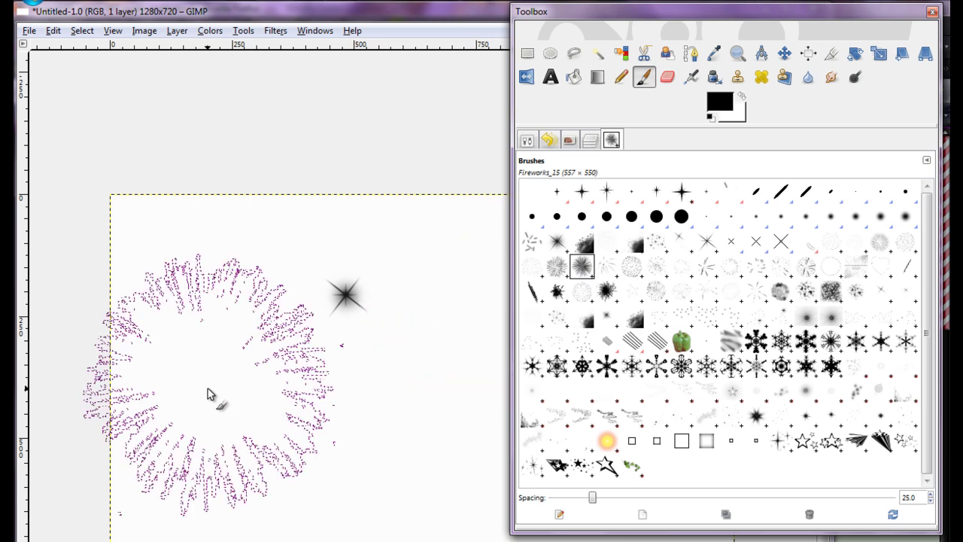
click(234, 394)
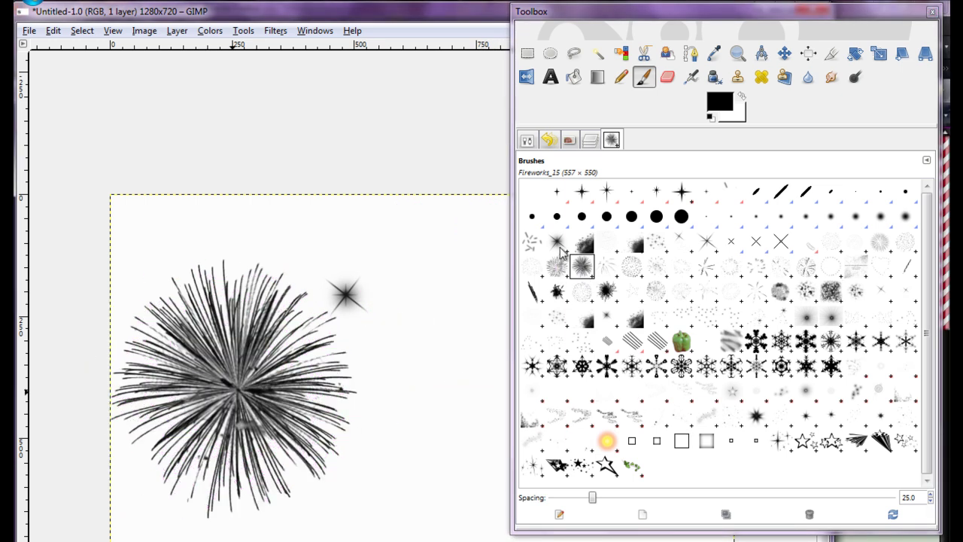
click(556, 465)
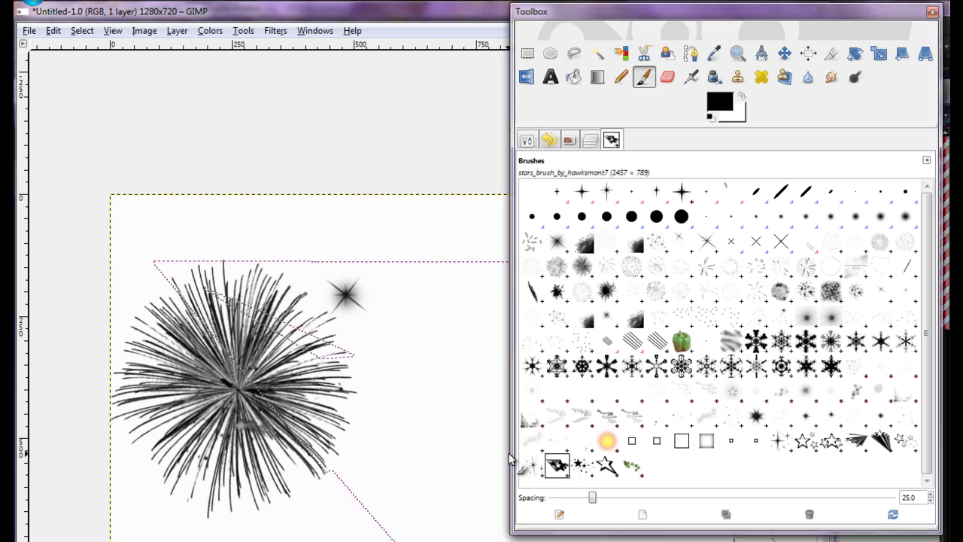
click(451, 432)
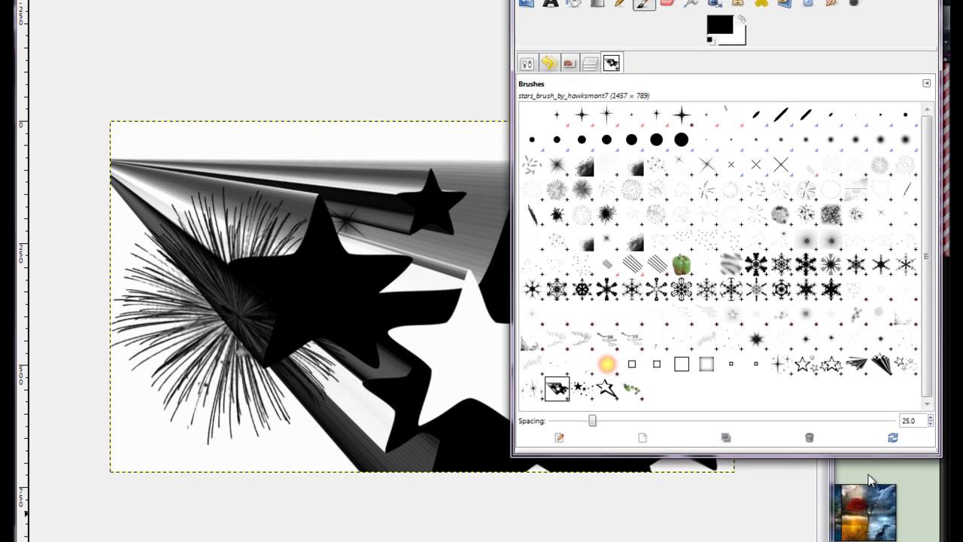
Bring the Firefox deviantArt browse page in front of GIMP
click(871, 480)
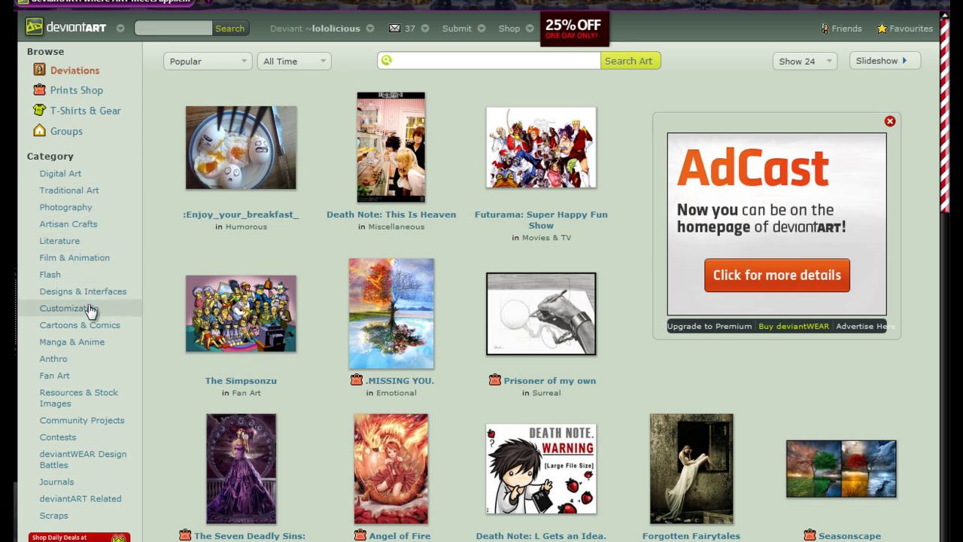
Browse Resources & Stock Images > Application Resources > GIMP Brushes and scroll the results
click(83, 403)
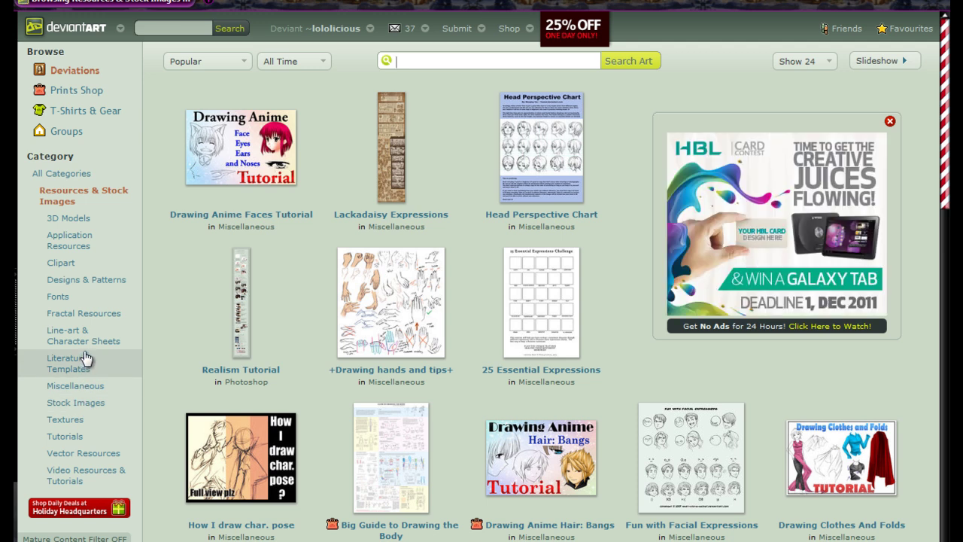
click(71, 241)
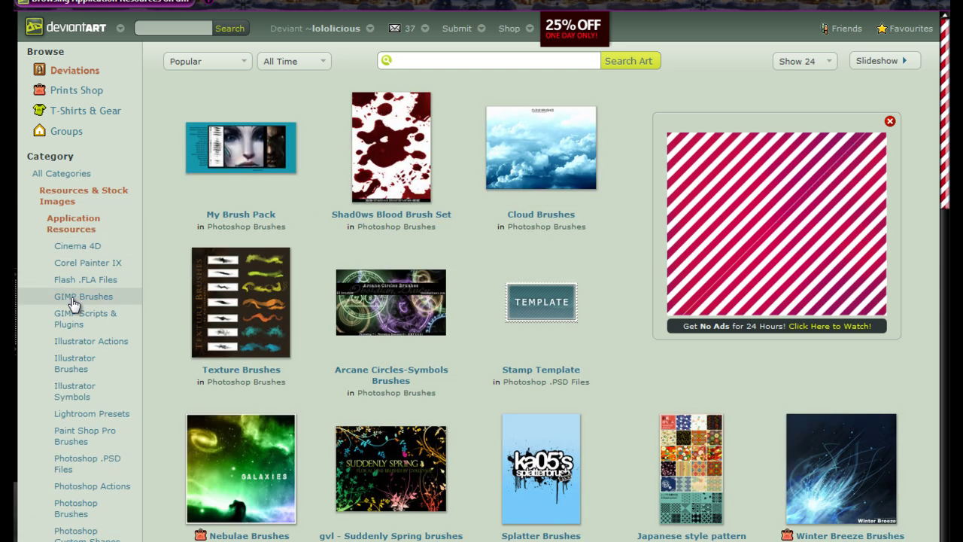
click(73, 301)
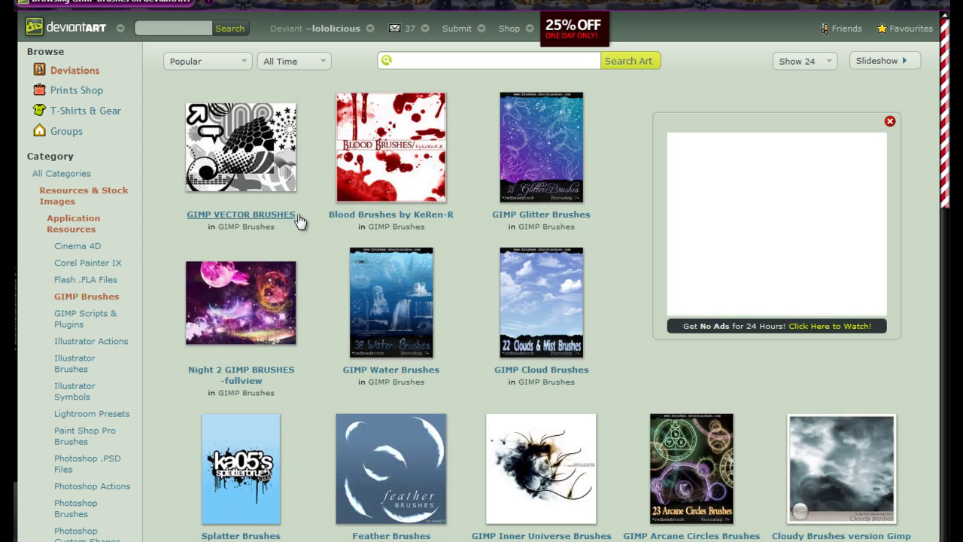
scroll(316, 221, down, 6)
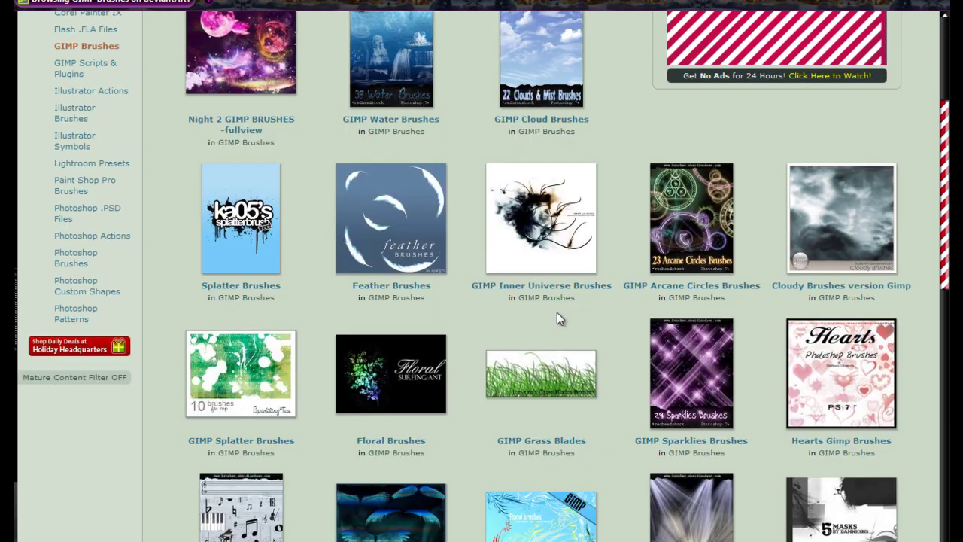
scroll(622, 316, up, 7)
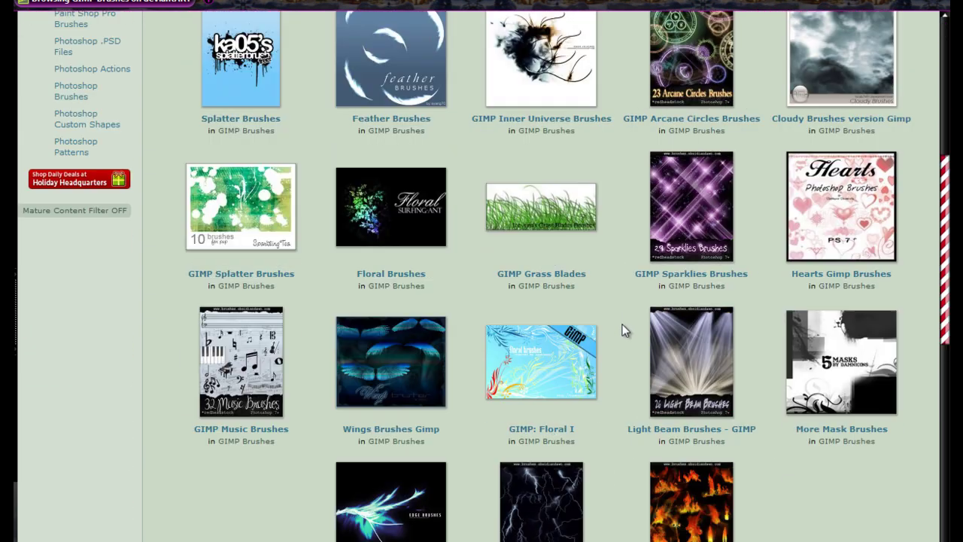
scroll(622, 329, up, 1)
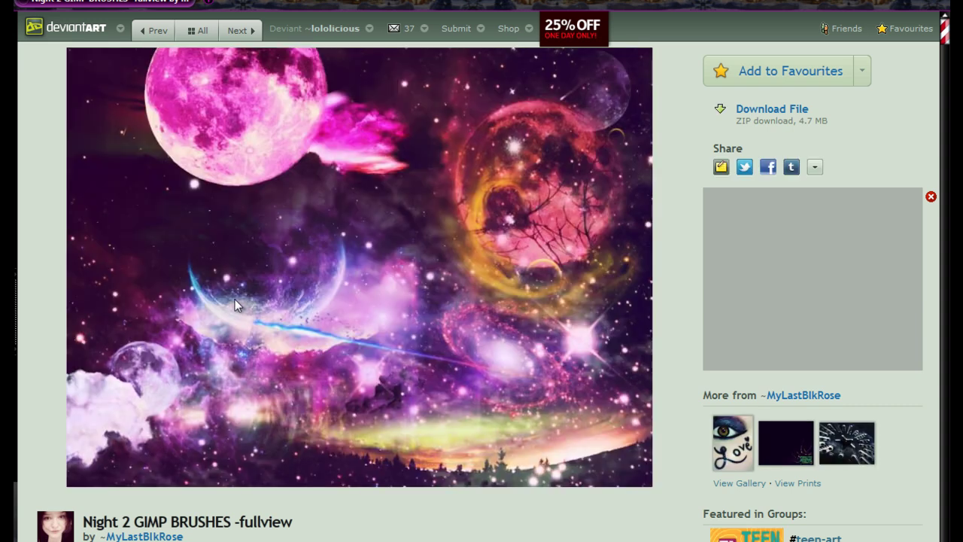
Download the Night 2 GIMP BRUSHES ZIP and open it with ALZip
click(771, 113)
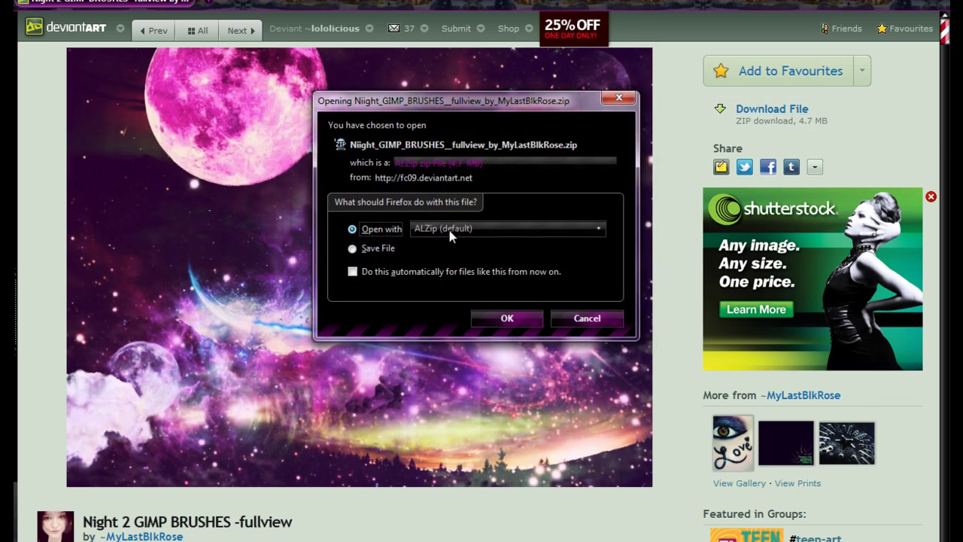
click(512, 319)
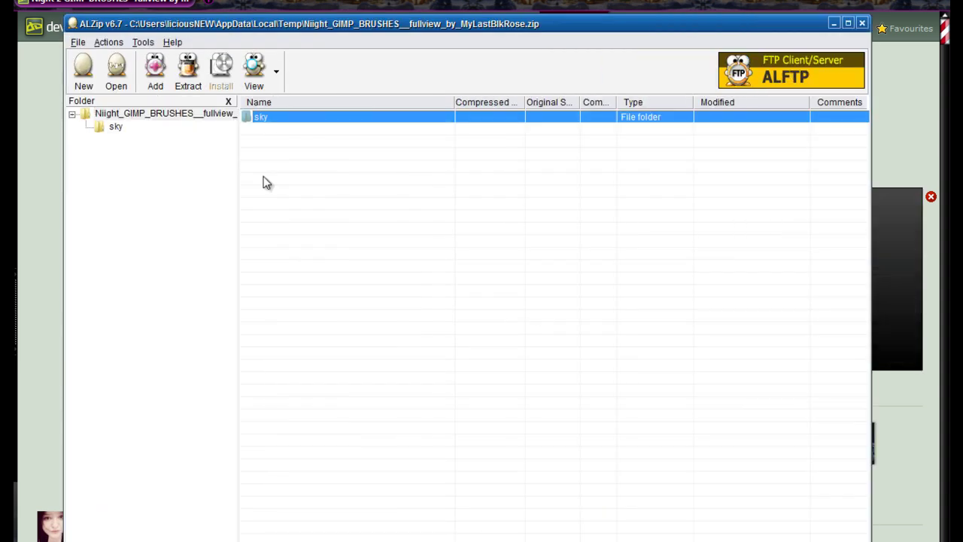
Extract the archive's sky folder into the user's .gimp-2.6\brushes folder with ALZip
click(189, 71)
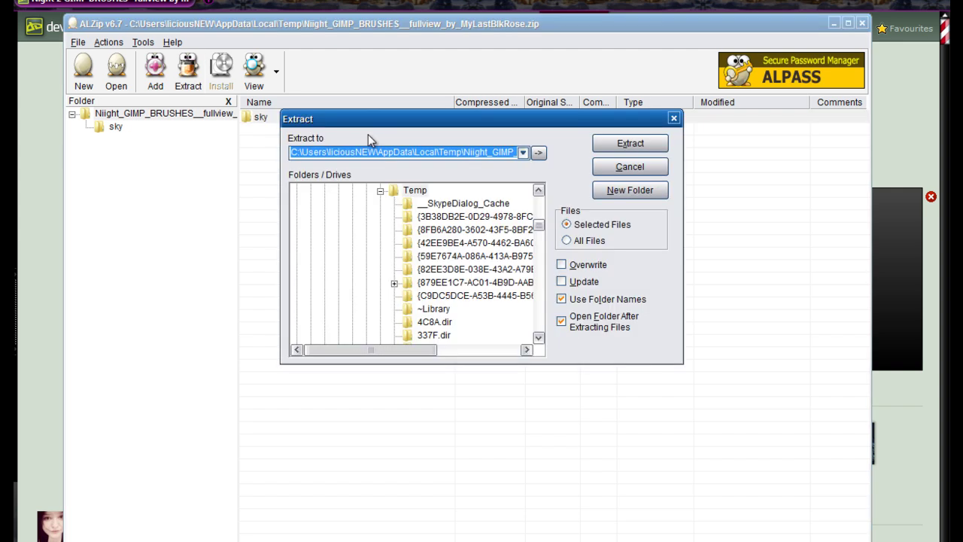
click(538, 153)
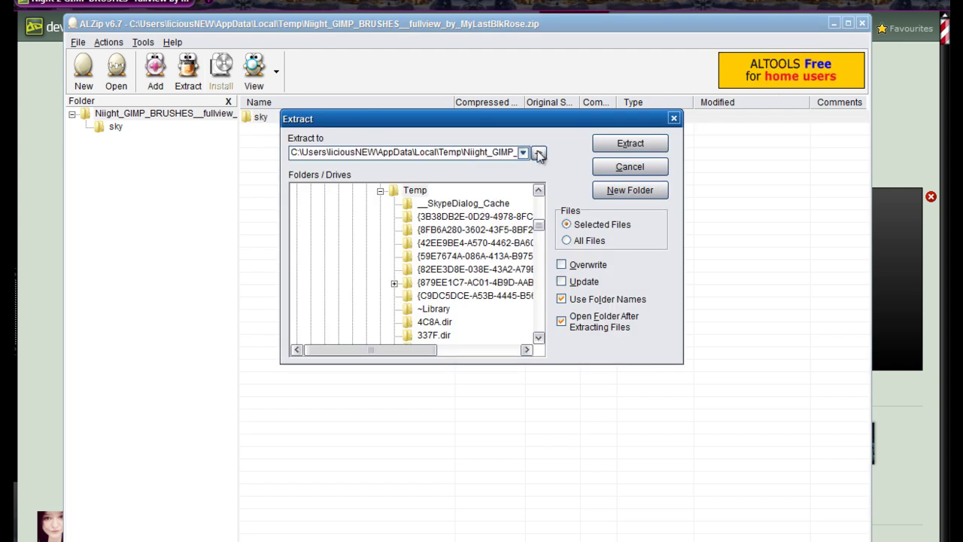
click(523, 153)
click(543, 185)
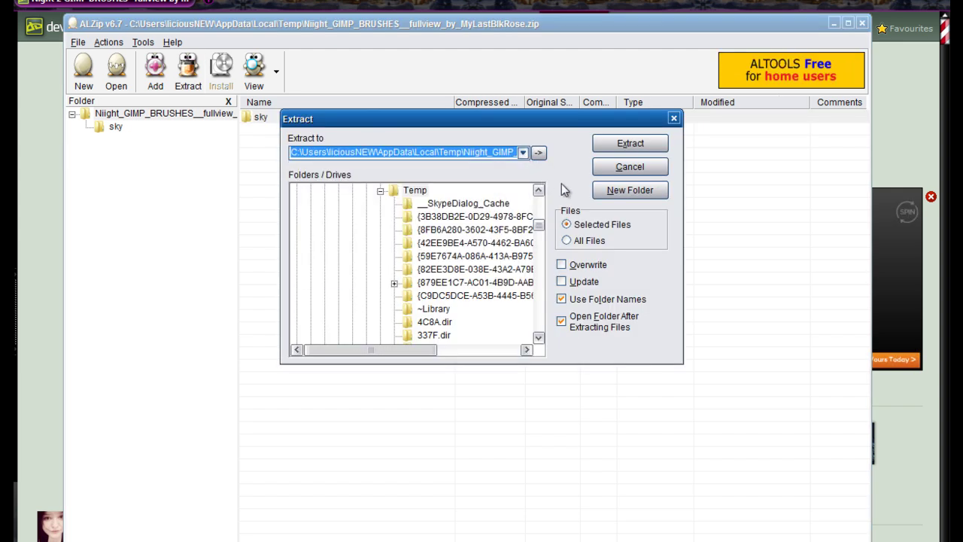
drag(542, 228, 537, 218)
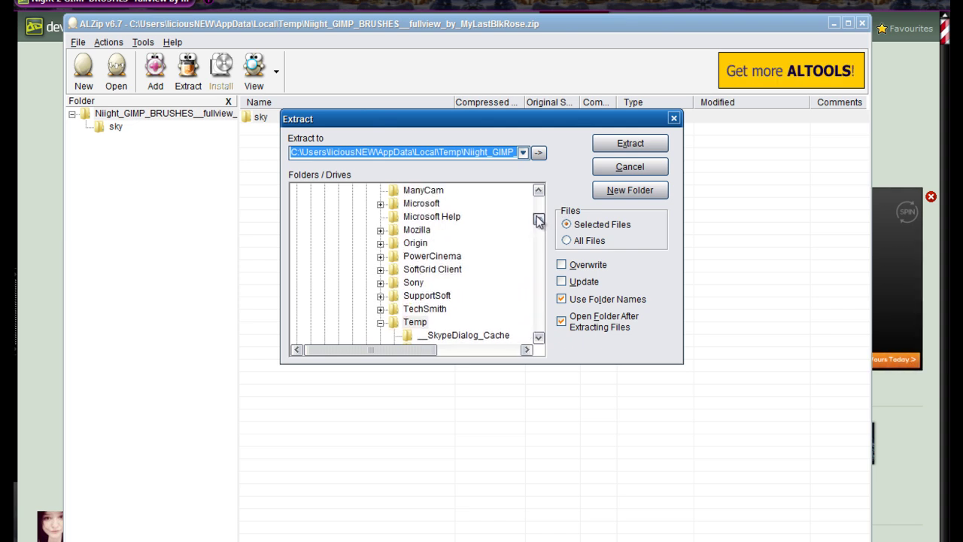
click(380, 322)
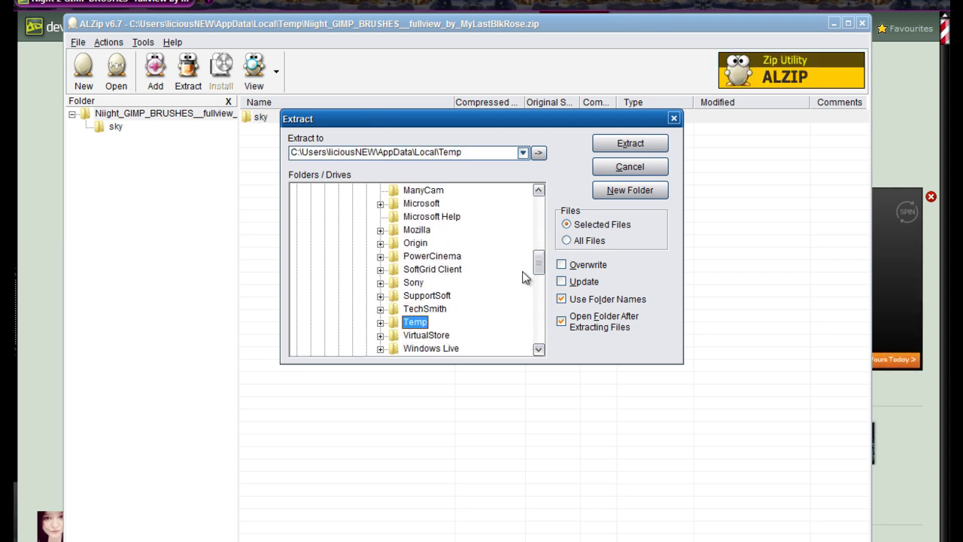
drag(539, 264, 540, 238)
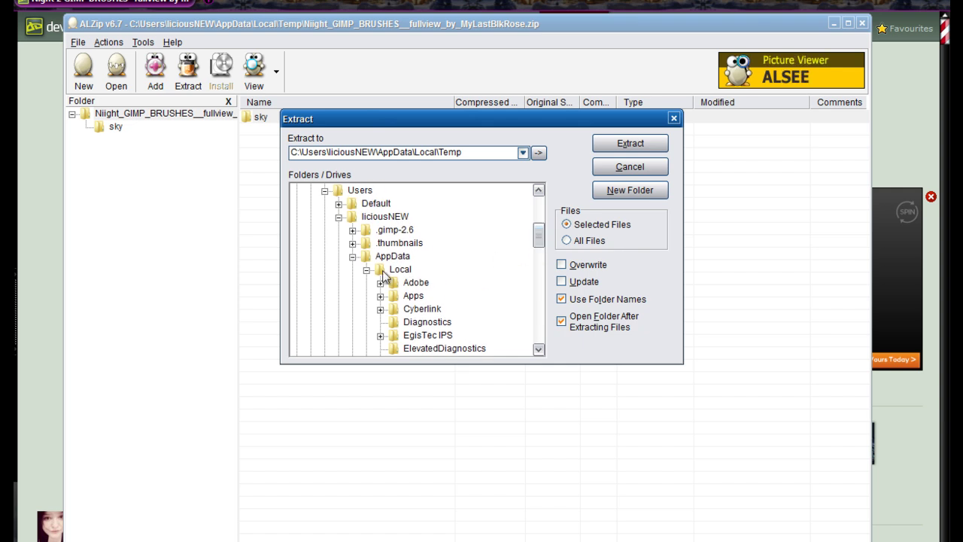
click(379, 216)
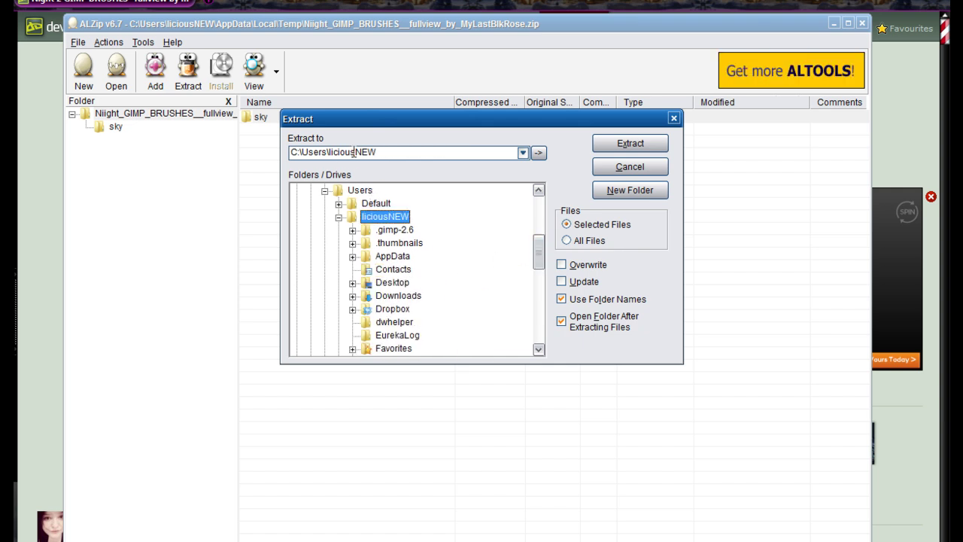
click(353, 230)
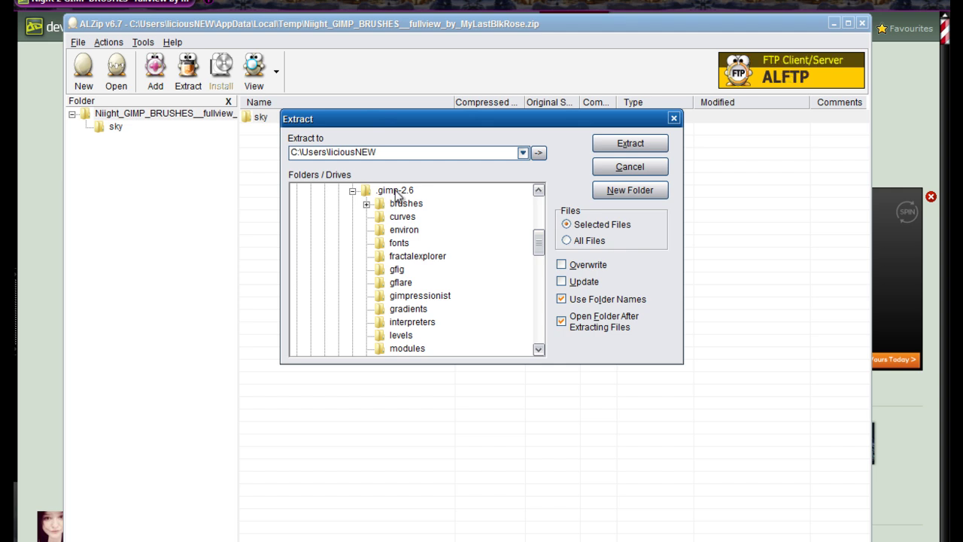
click(393, 206)
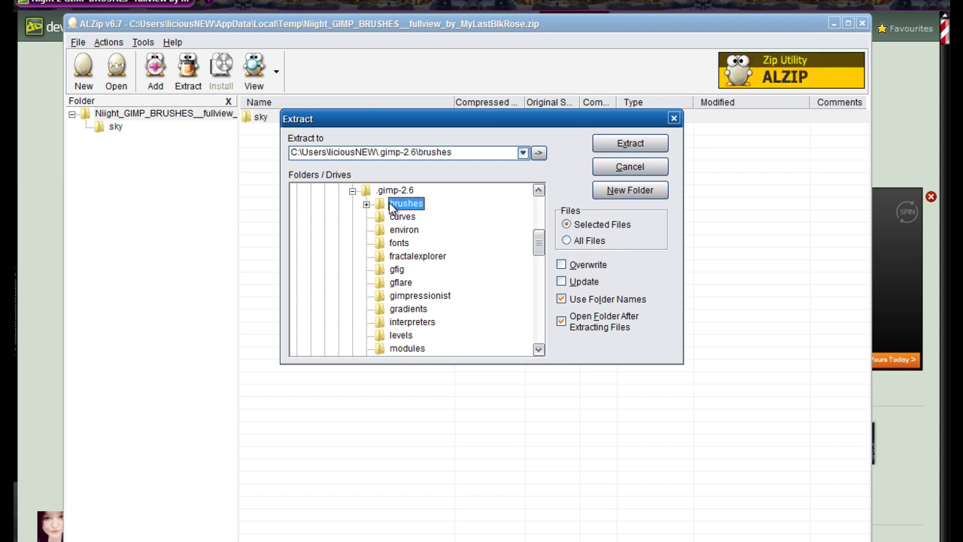
click(611, 151)
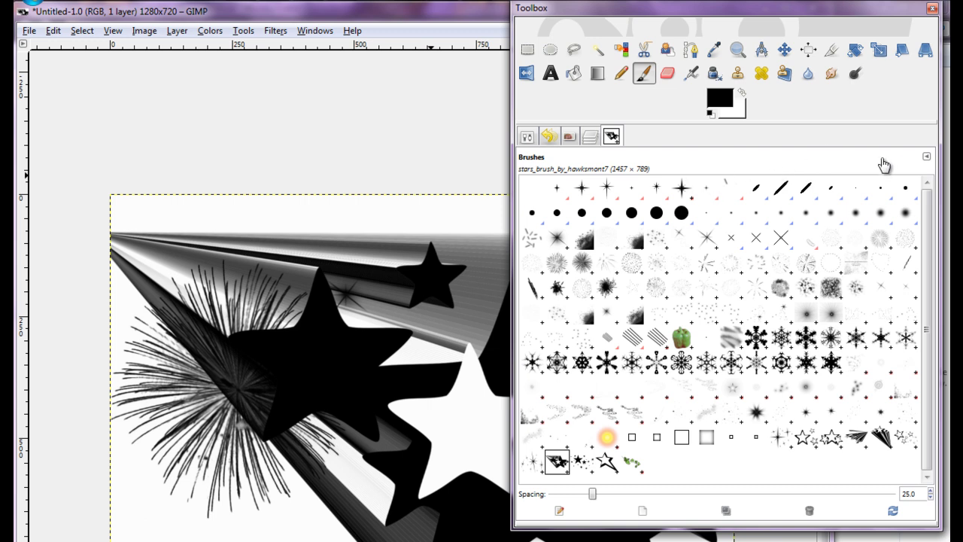
Refresh Brushes from the Brushes dock's tab menu so the sky brushes appear
click(926, 158)
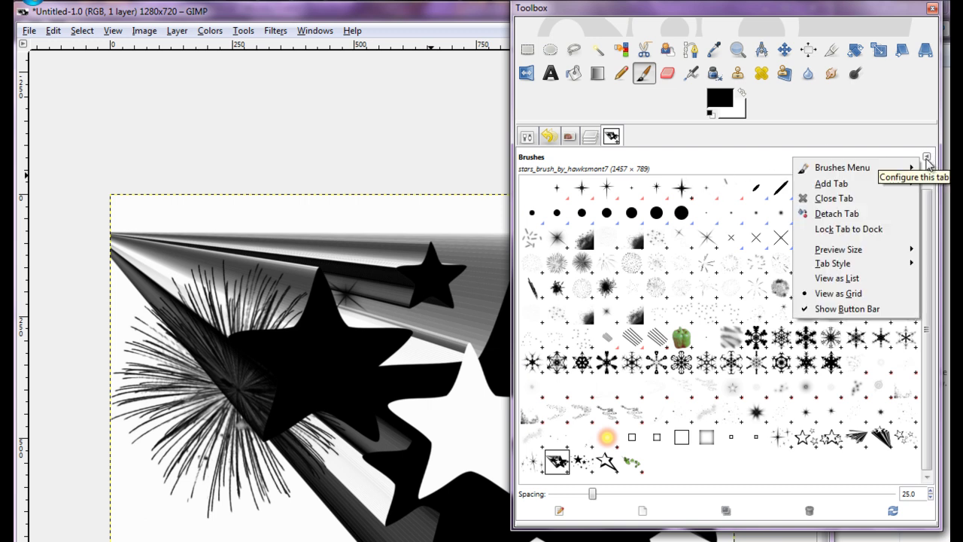
mouse_move(879, 171)
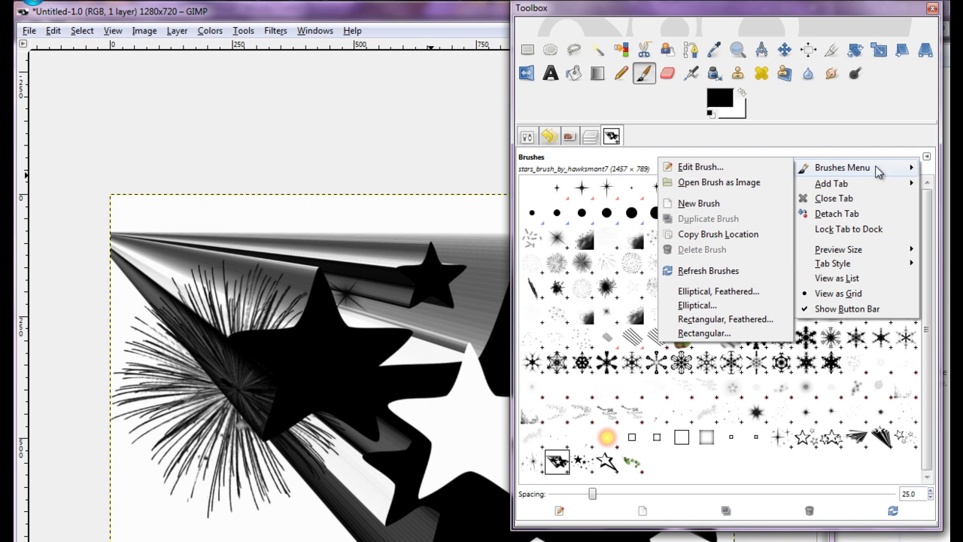
click(708, 270)
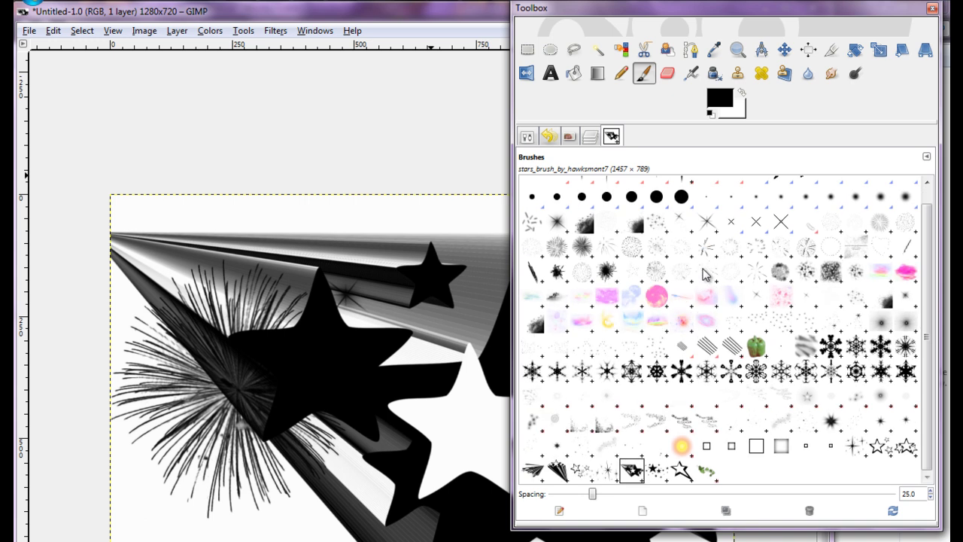
Stamp a pink moon with GIMP Brush#15 and a pale pink nebula with Brush#2 over the star
click(660, 298)
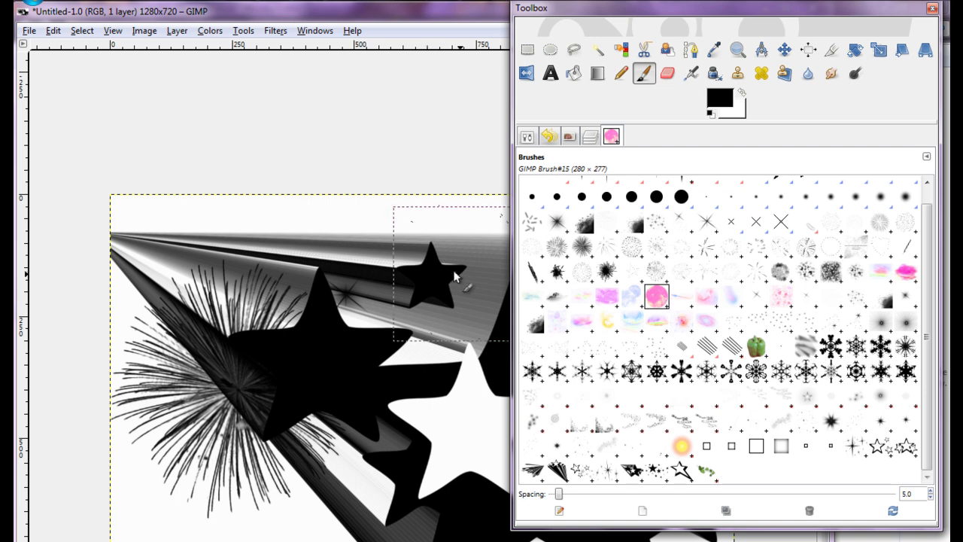
click(411, 263)
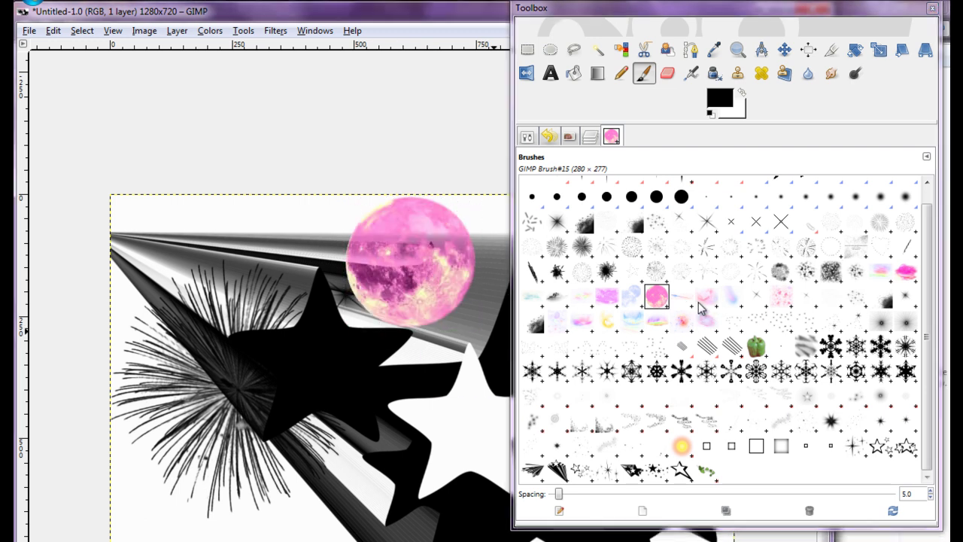
click(786, 299)
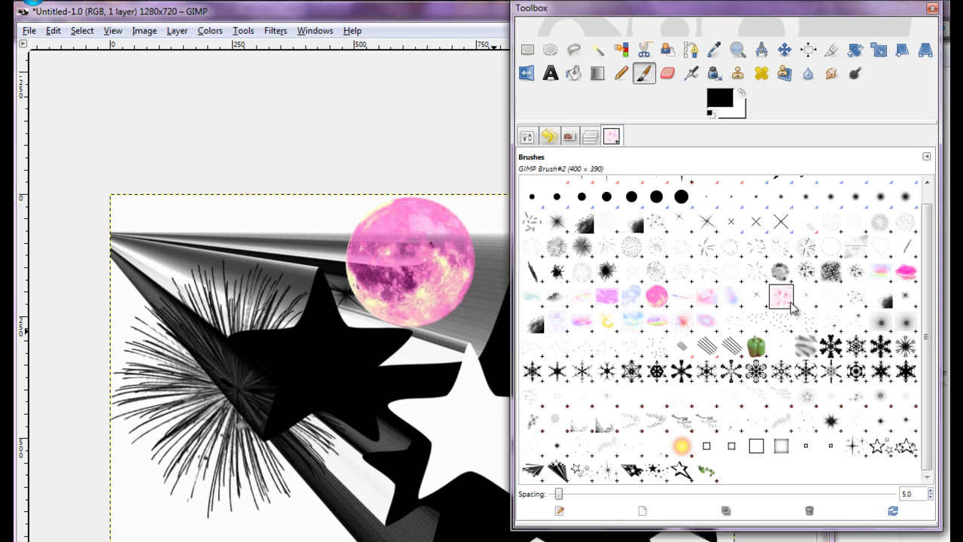
click(440, 421)
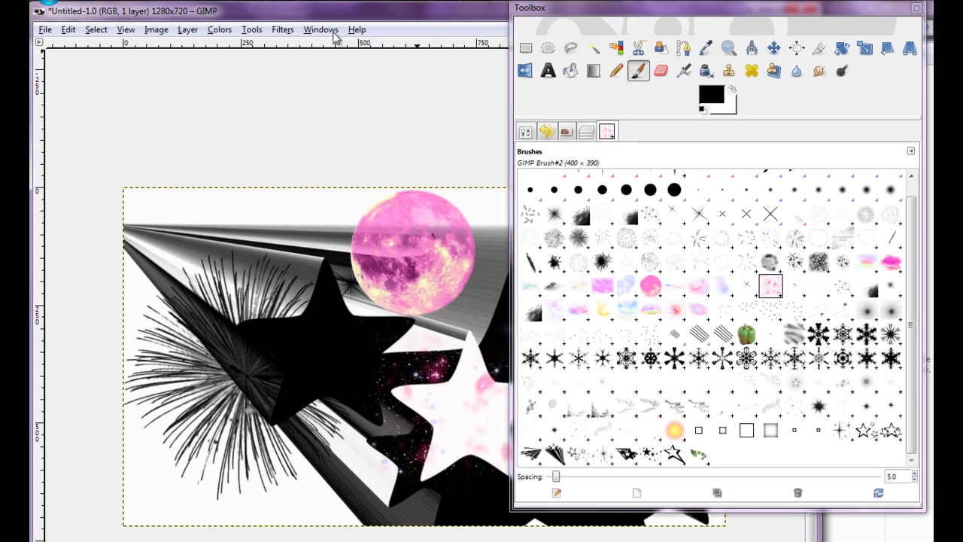
Create a 1280×720 image filled with the black foreground colour and reposition its window
click(46, 29)
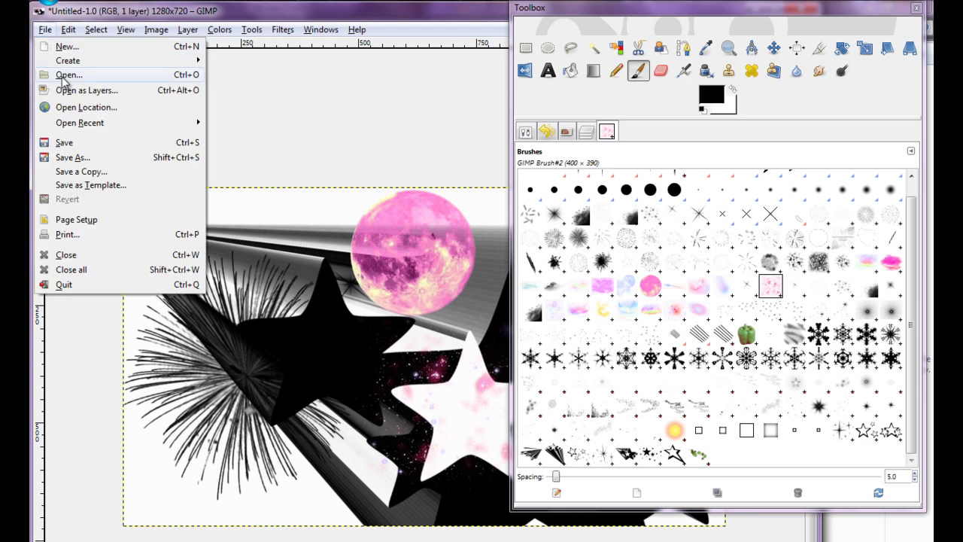
click(56, 43)
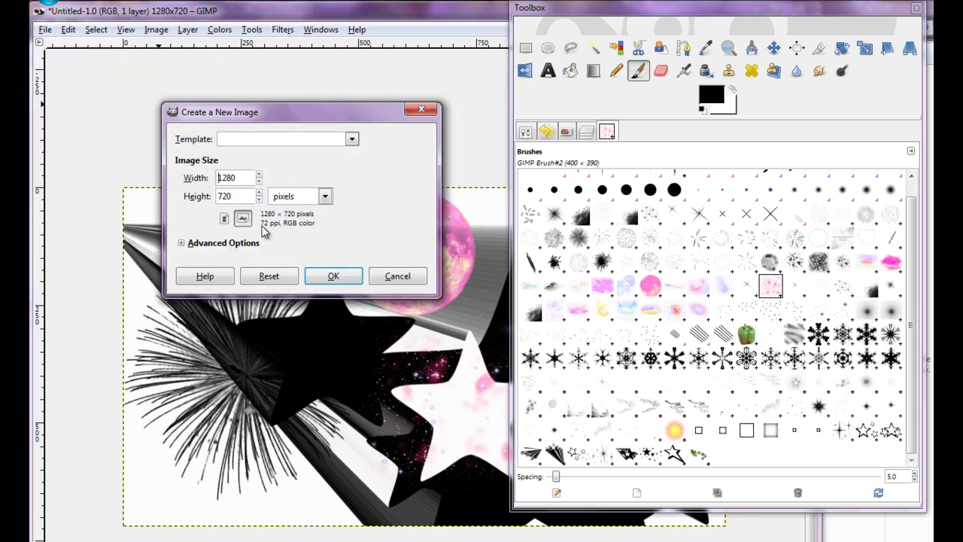
click(242, 244)
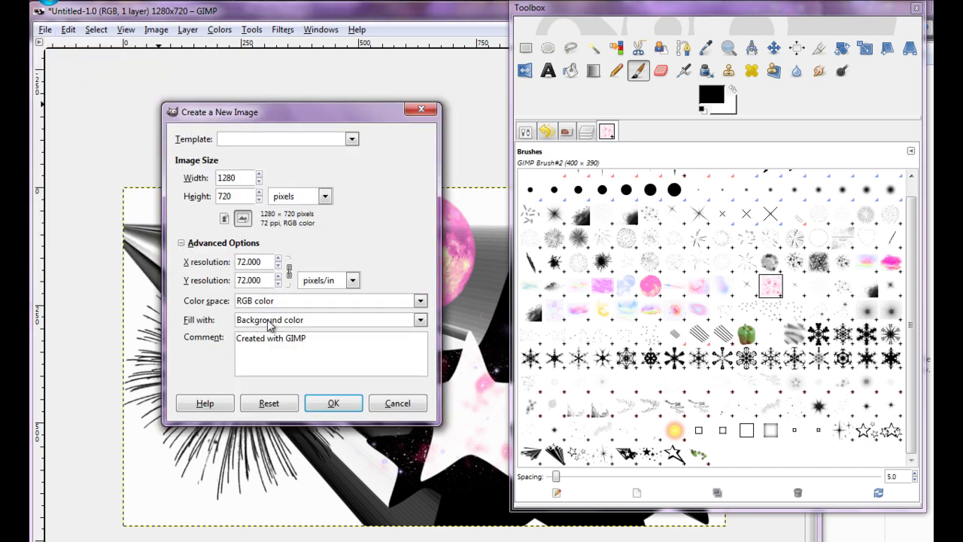
click(270, 324)
click(265, 336)
click(333, 403)
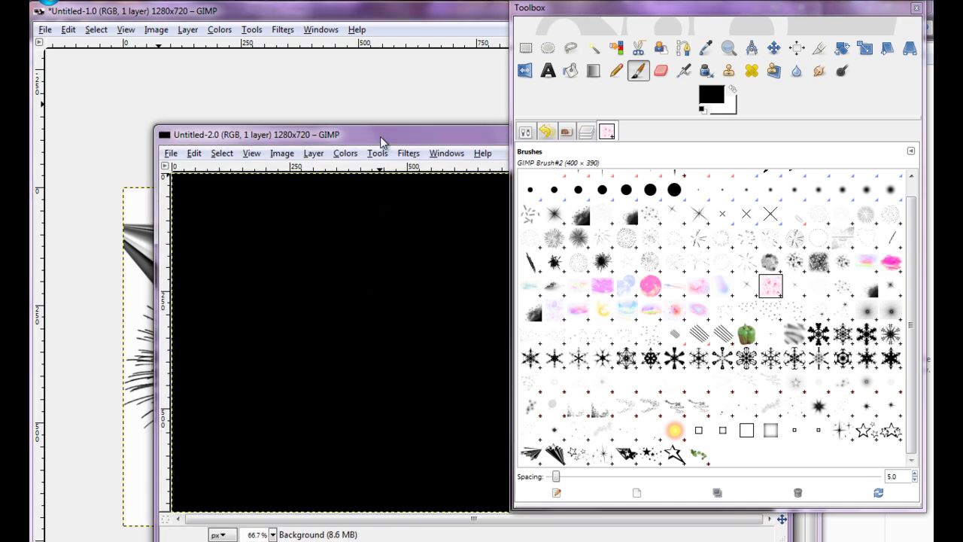
mouse_move(380, 136)
mouse_down()
mouse_move(217, 40)
mouse_move(219, 22)
mouse_up()
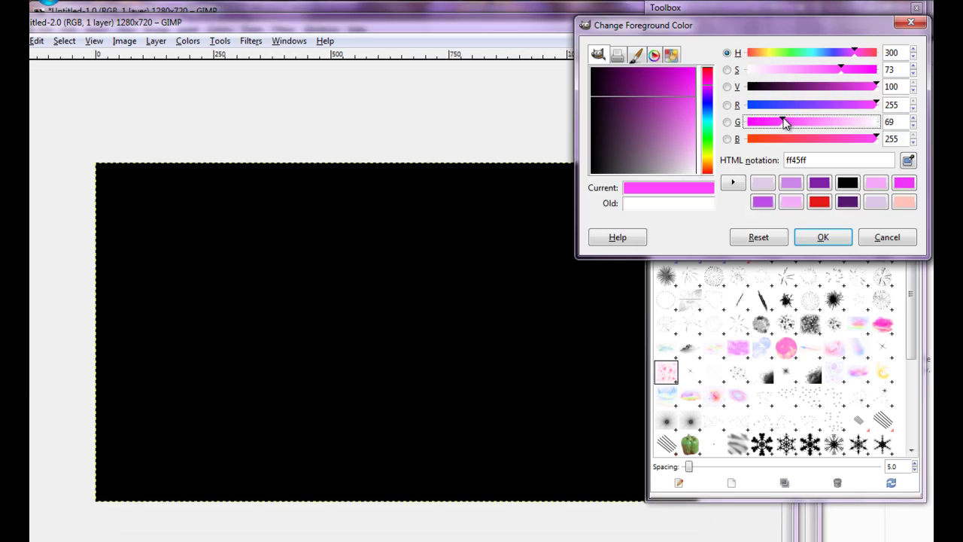
Stamp a pink moon at upper right and a glowing planet at left using Brush#15 and Brush#6
click(910, 23)
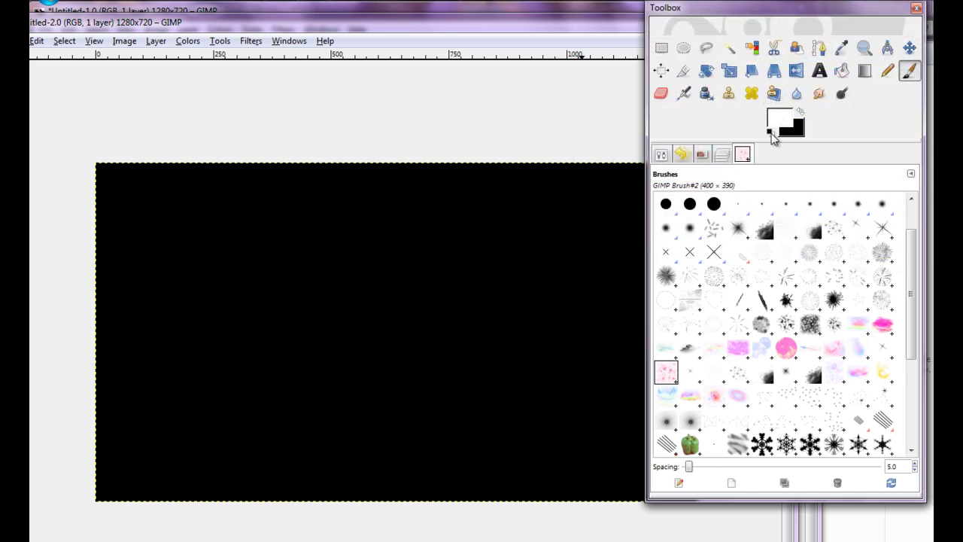
click(785, 356)
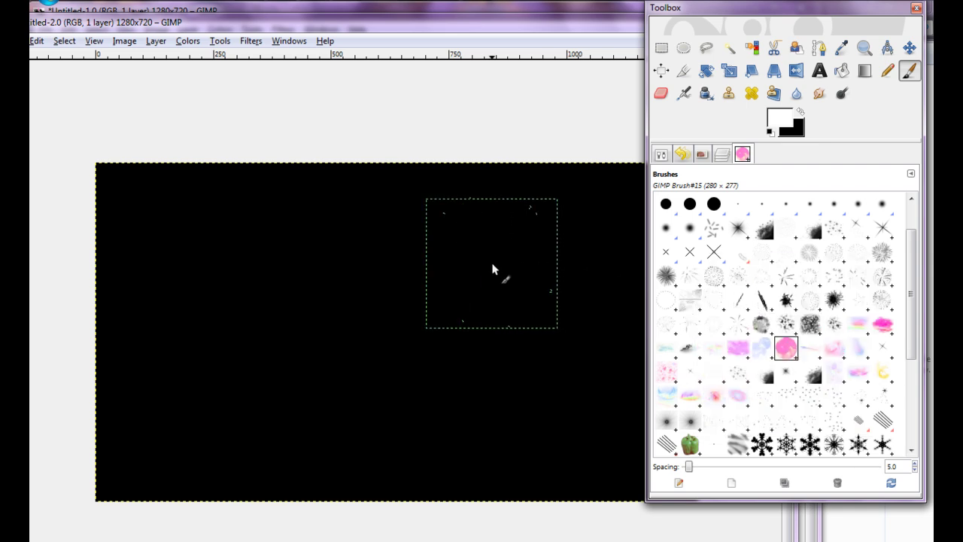
click(489, 263)
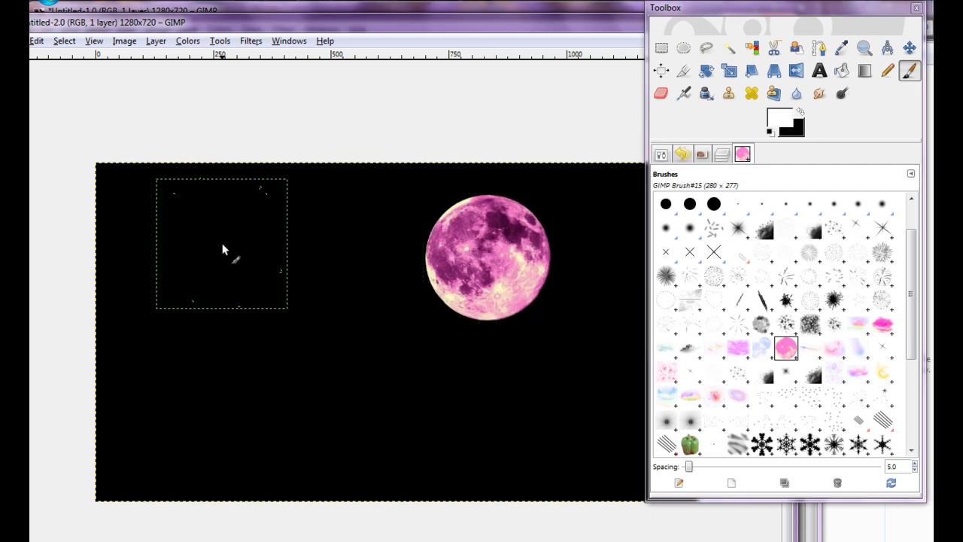
click(665, 395)
click(283, 375)
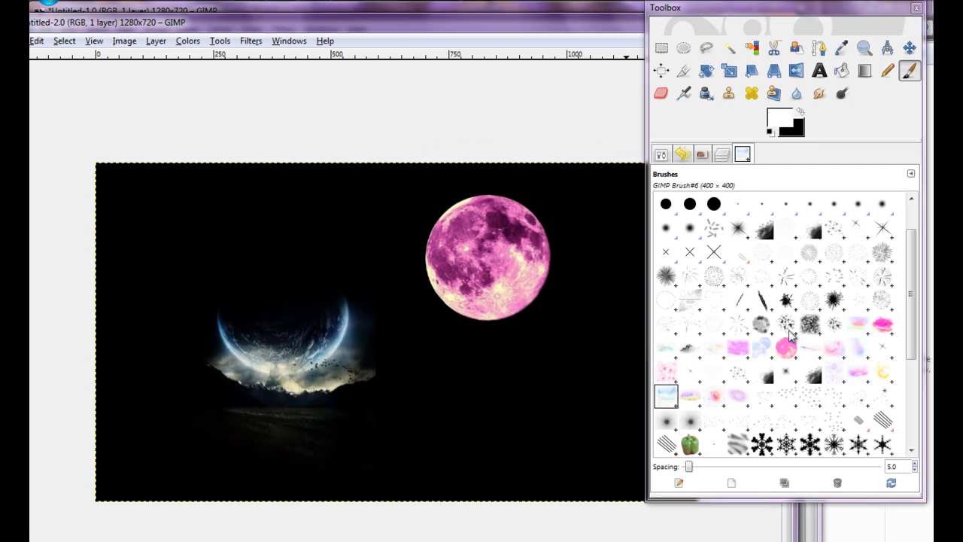
Stamp an aurora below the moon with Brush#7, nudge the floating piece up and anchor it
click(689, 395)
click(541, 394)
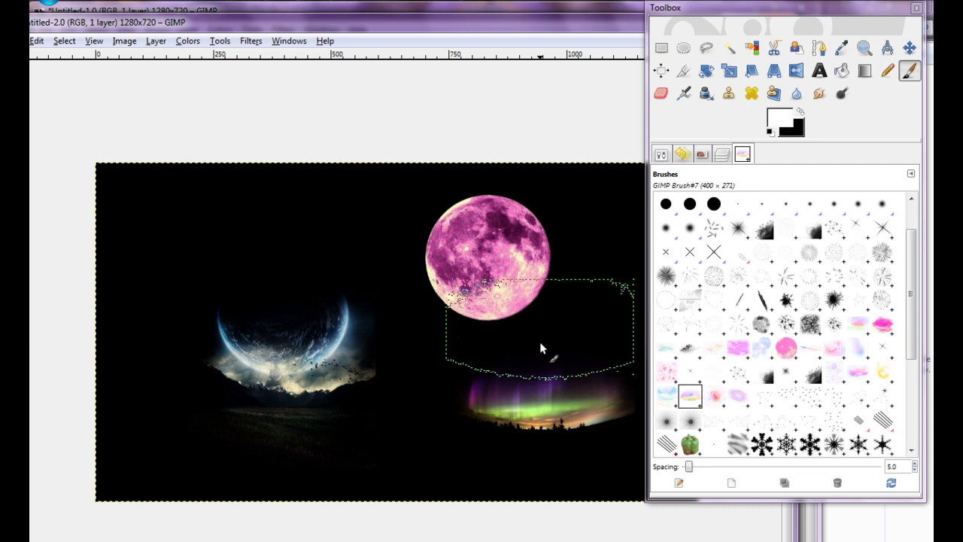
drag(539, 341, 496, 289)
key(ctrl+h)
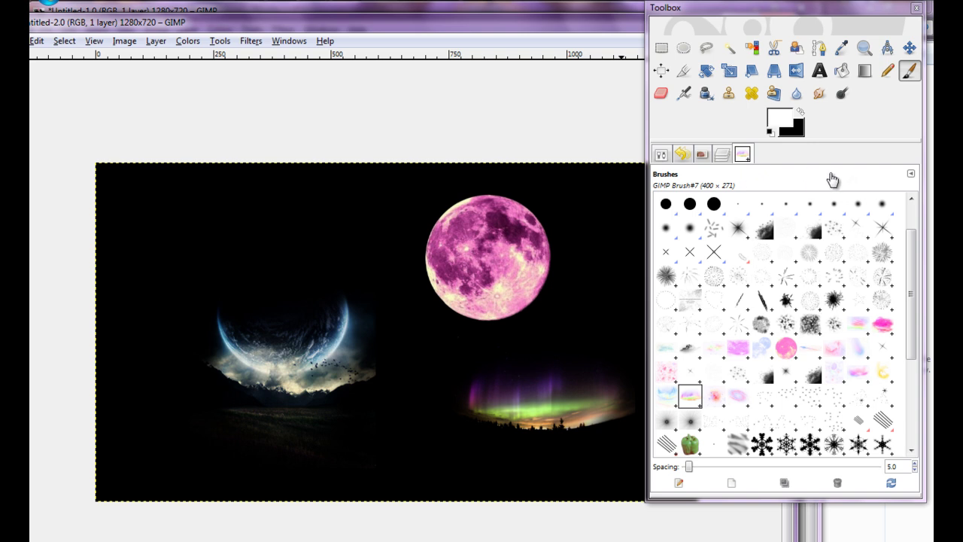
Delete the sky folder from .gimp-2.6\brushes, leaving only Fireworks
click(344, 0)
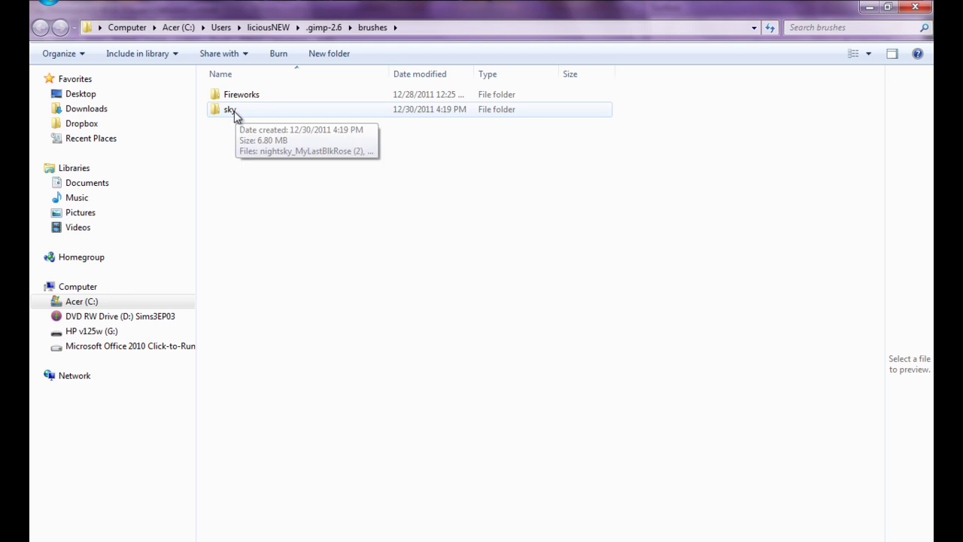
right_click(234, 112)
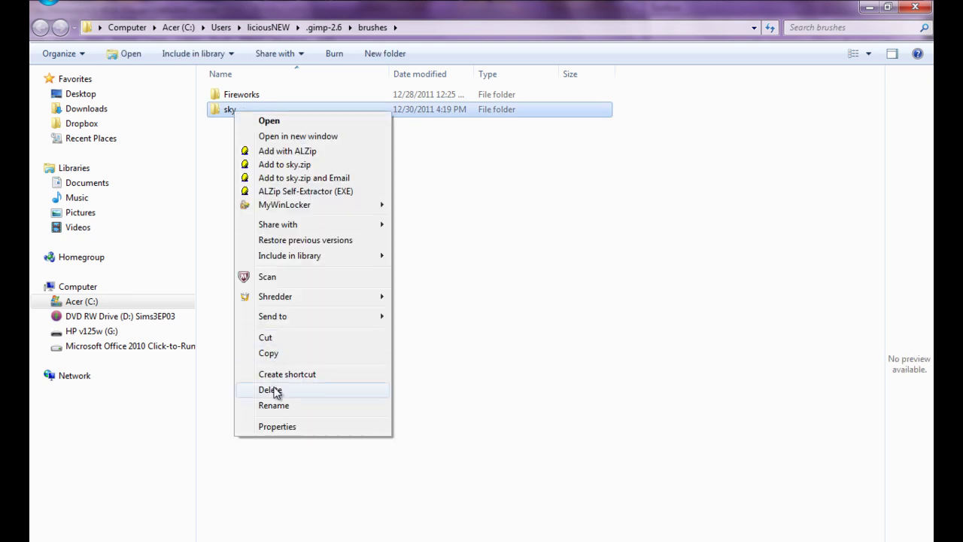
click(272, 389)
click(557, 416)
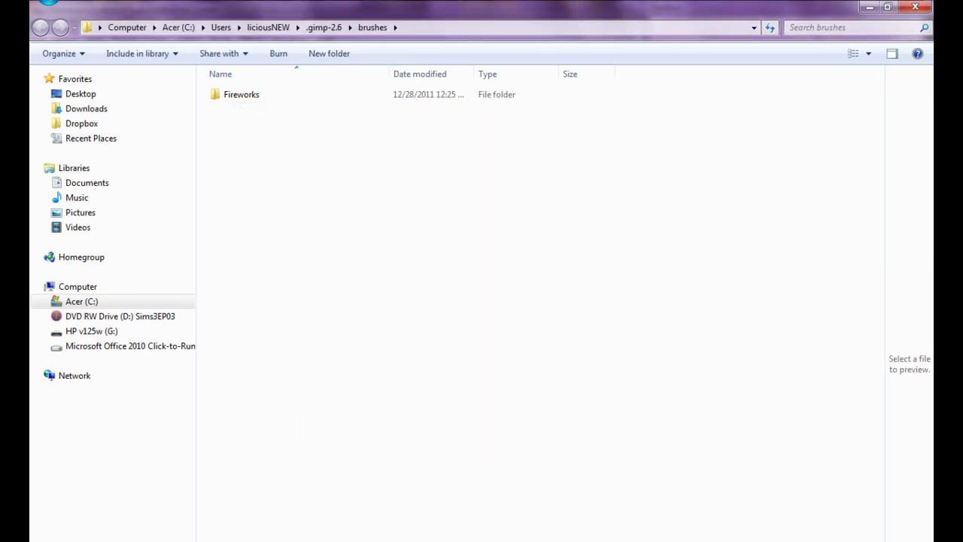
Back in the moon image, use Refresh Brushes so the sky brushes drop from GIMP's brush list
mouse_move(320, 8)
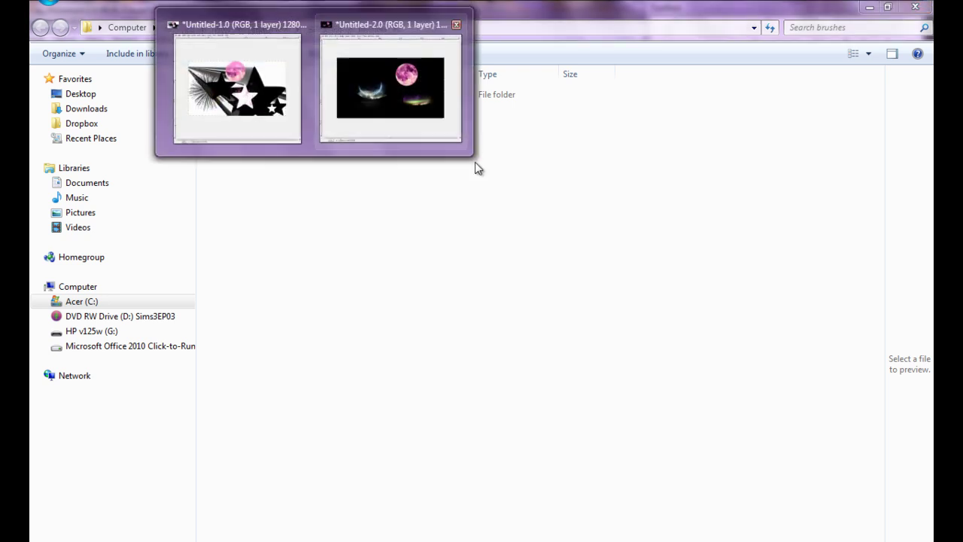
click(417, 140)
click(911, 174)
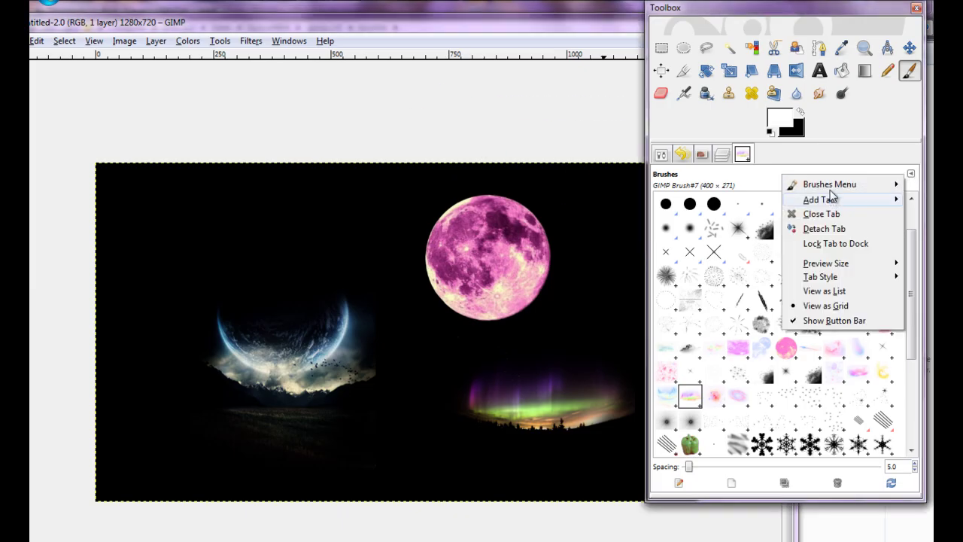
mouse_move(834, 186)
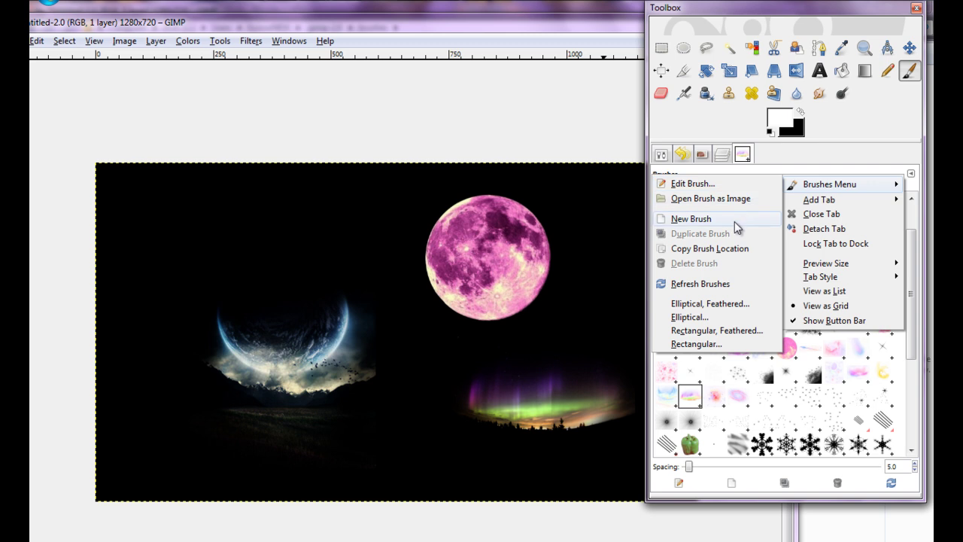
click(705, 285)
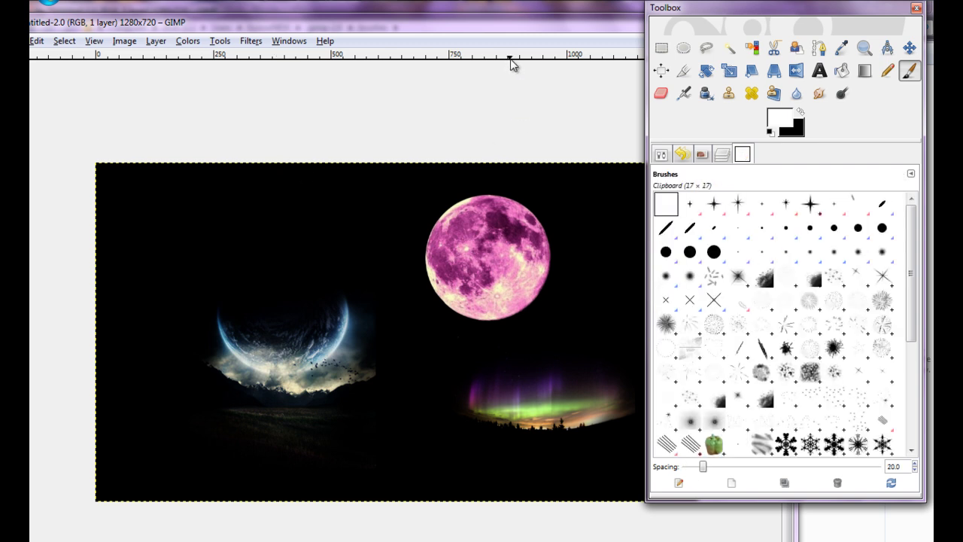
click(502, 30)
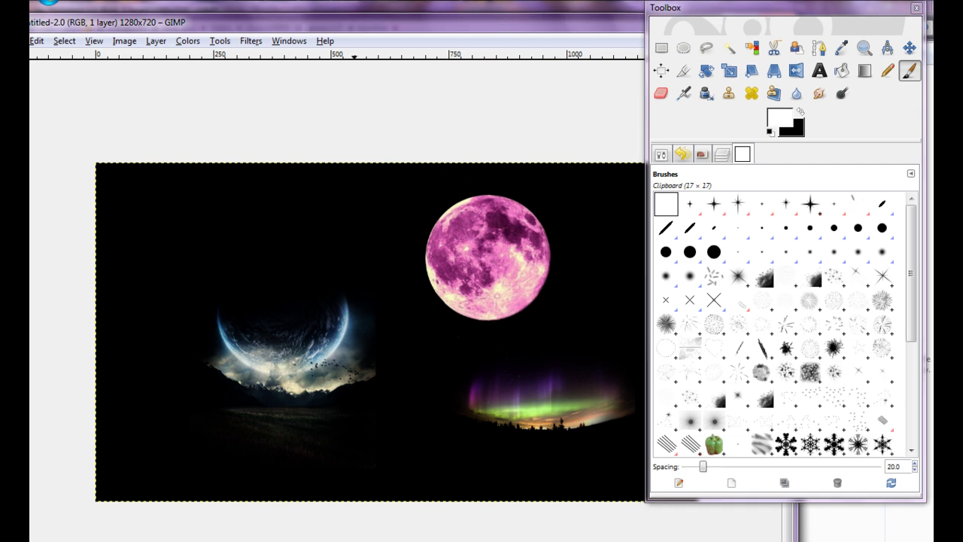
Bring the Firefox deviantArt Night 2 GIMP BRUSHES page with its 4.7 MB ZIP to the front
mouse_move(415, 33)
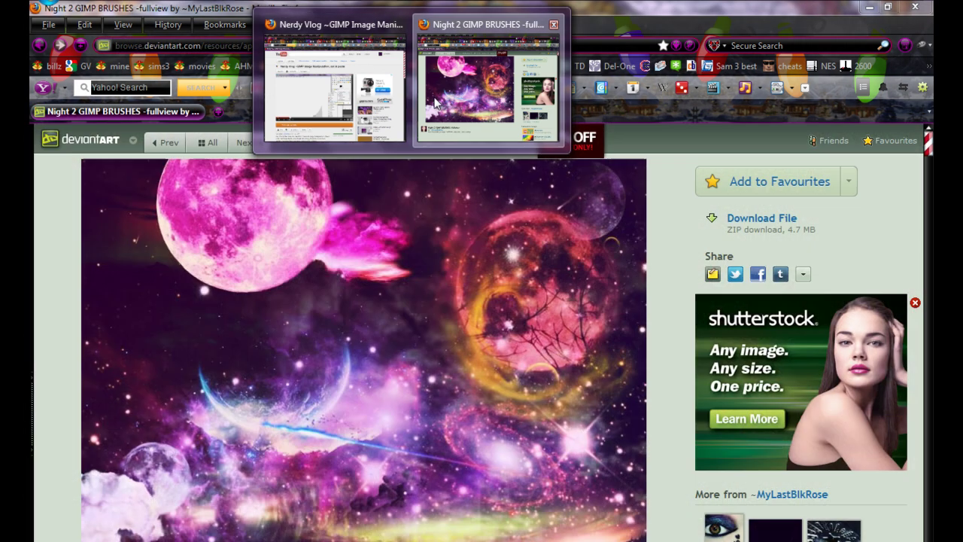
click(451, 98)
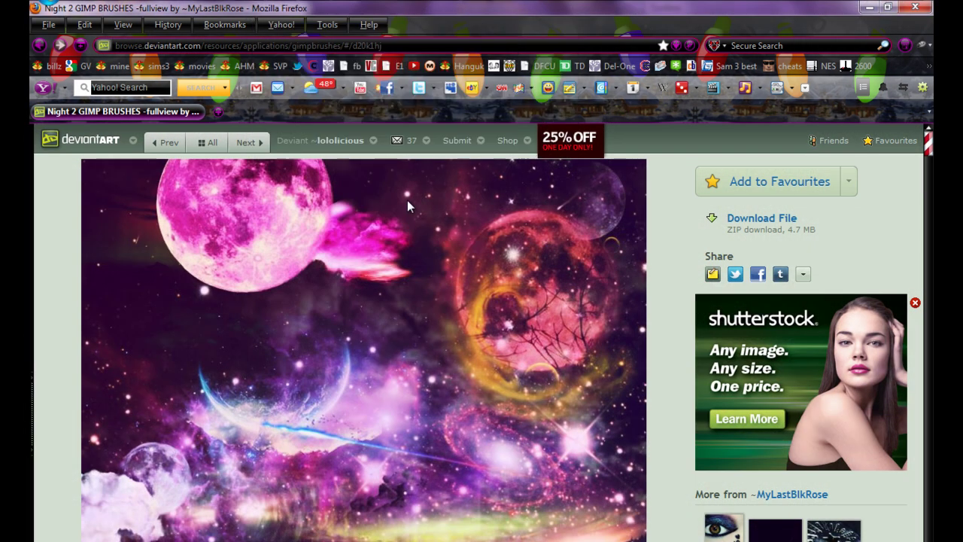